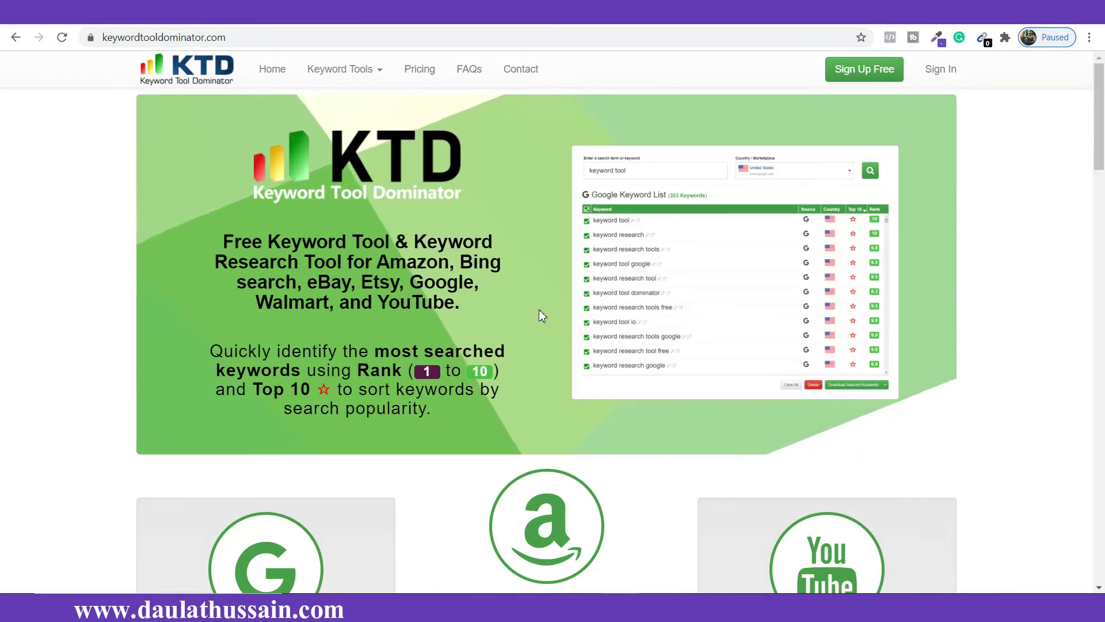
Look over the keyword tools offered on the home page and open the free Google Keyword Tool
scroll(541, 302, "down", 1)
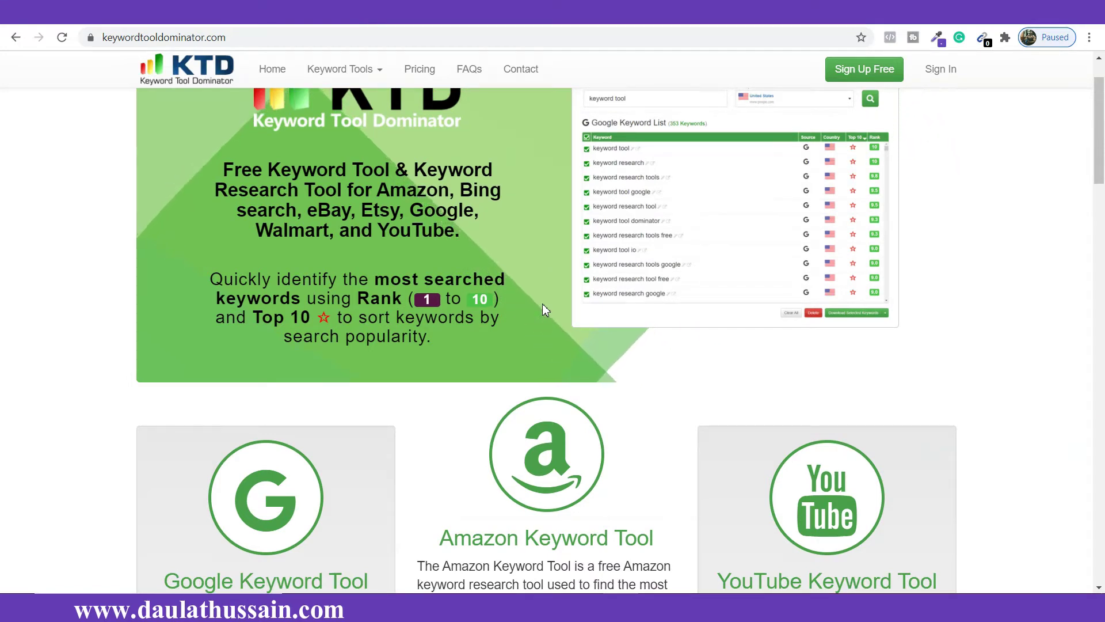
scroll(542, 310, "up", 1)
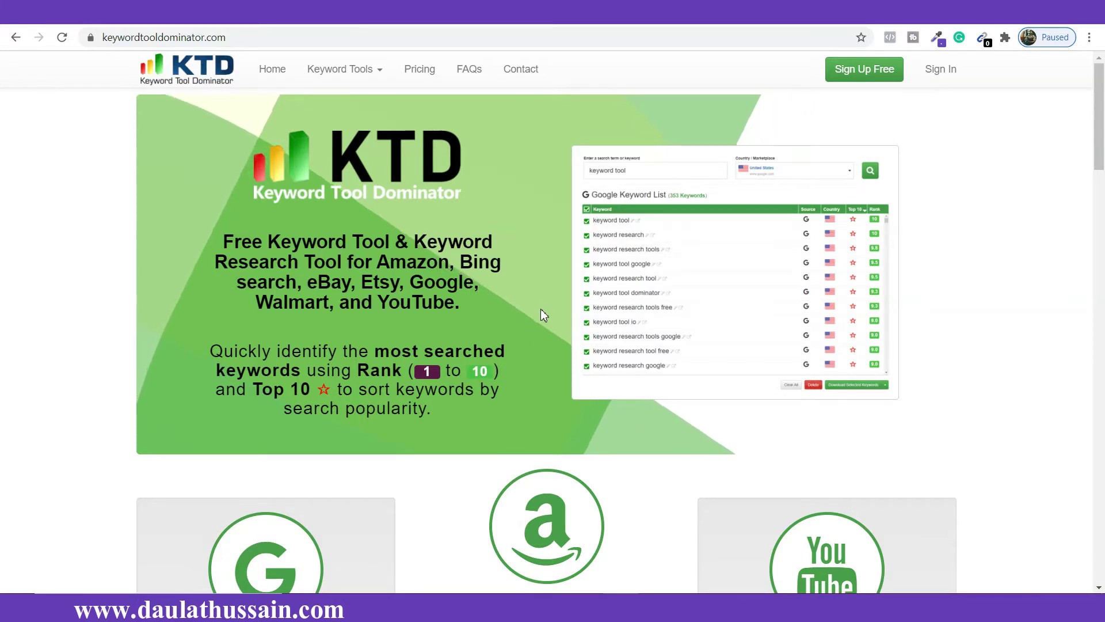
scroll(540, 315, "down", 1)
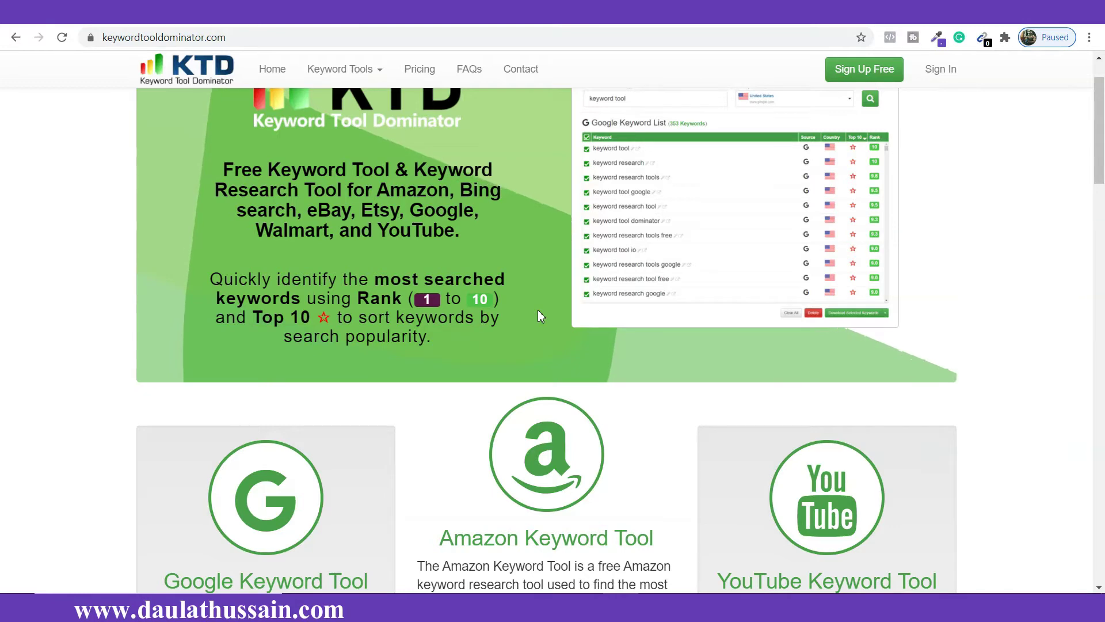
scroll(538, 316, "down", 5)
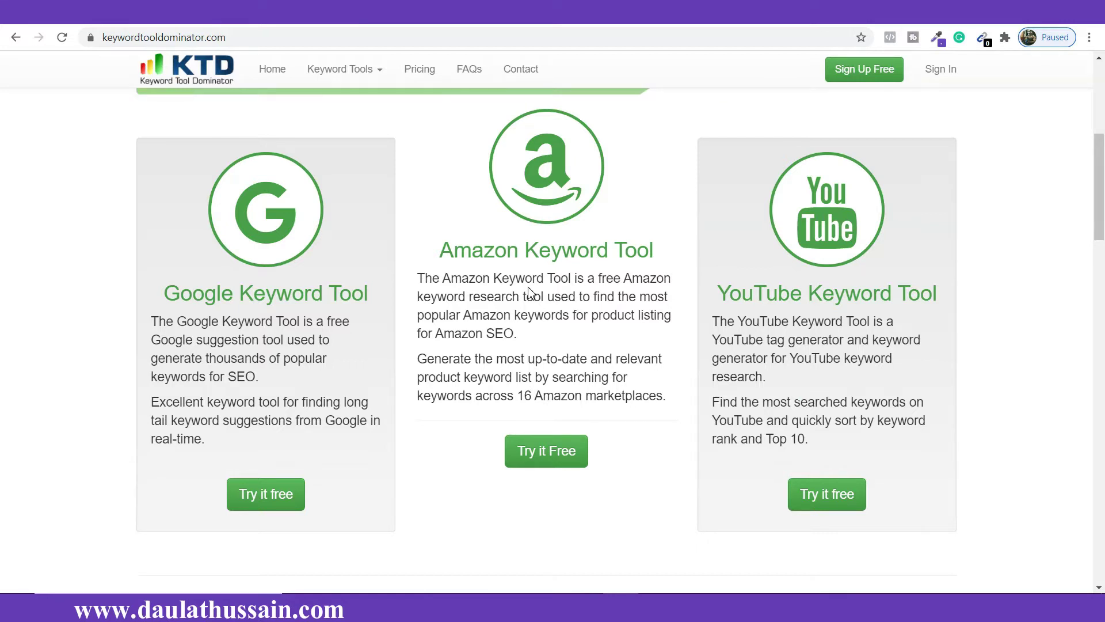
left_click(273, 498)
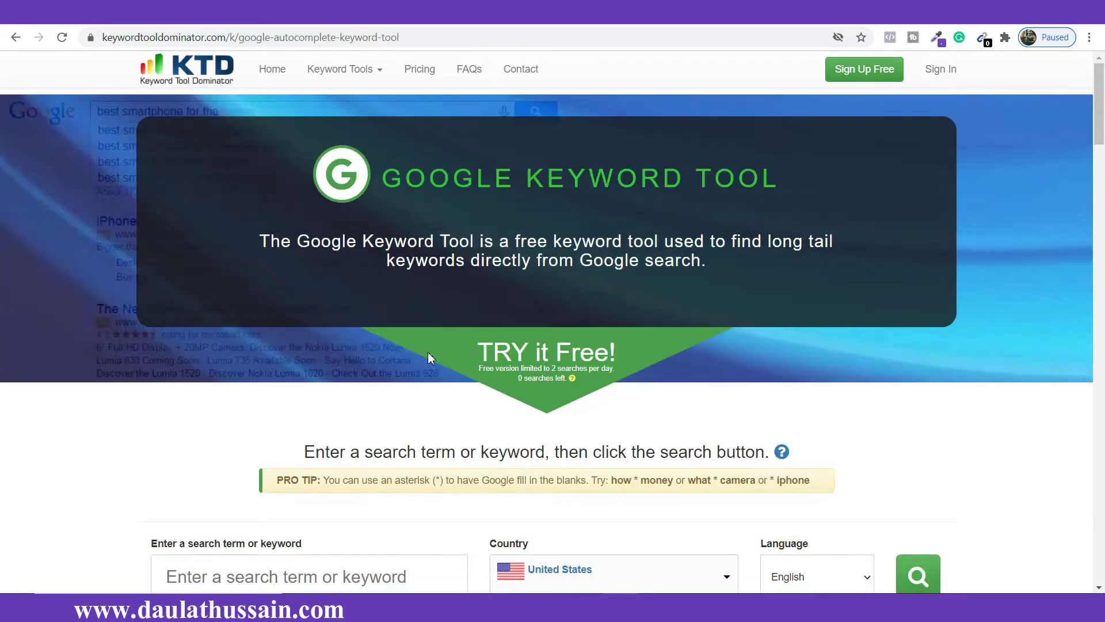
Enter "muscle gain diet plan" as the search term in the Google Keyword Tool
scroll(503, 464, "down", 3)
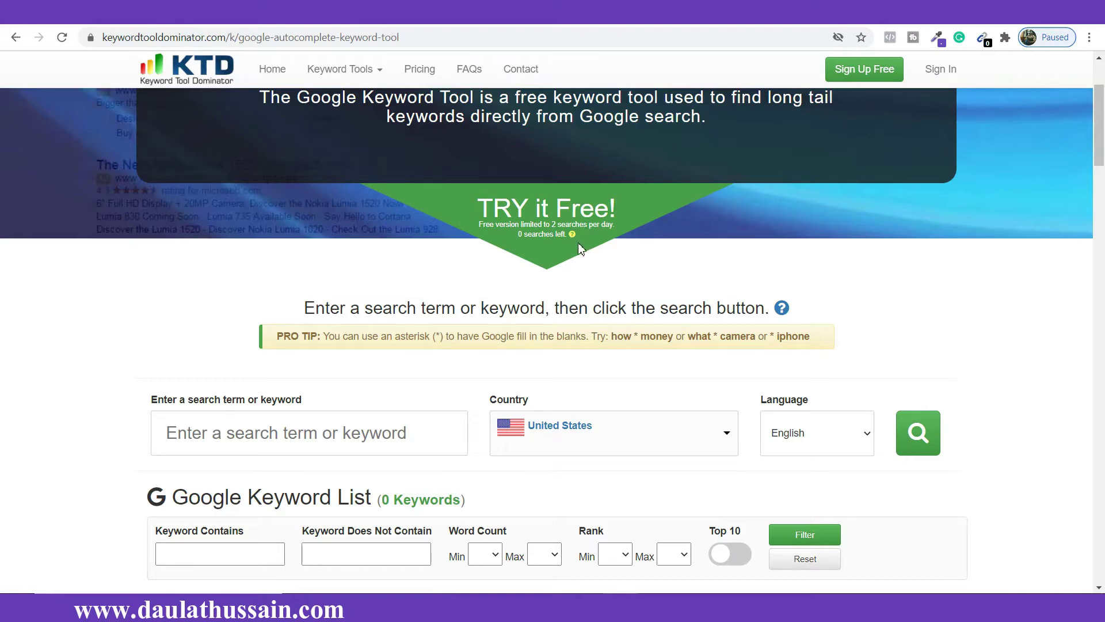
scroll(580, 248, "up", 1)
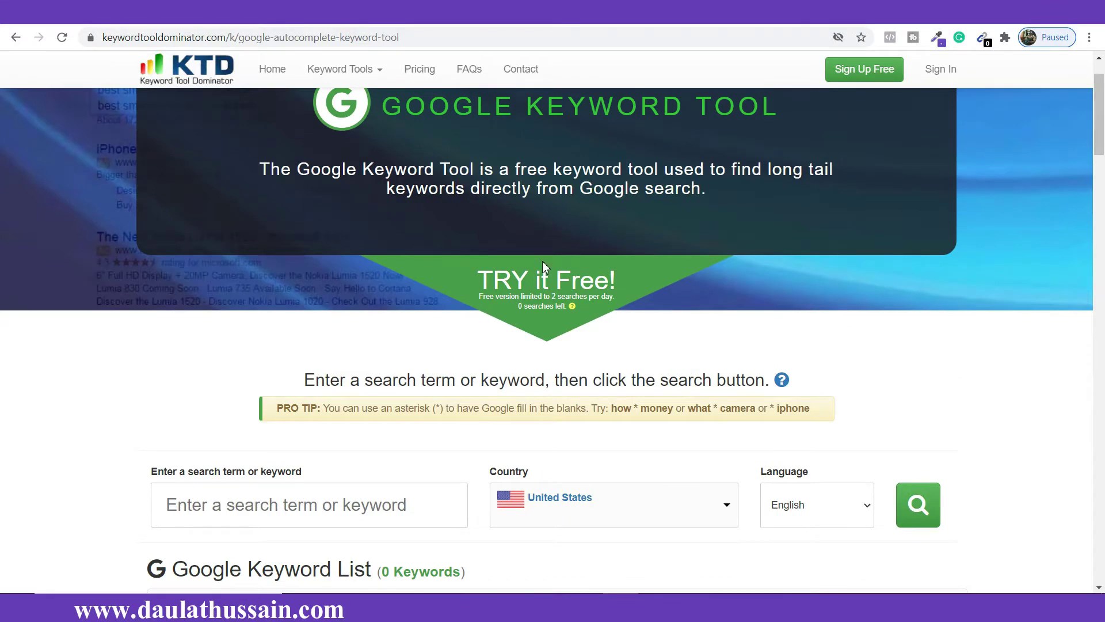
scroll(541, 261, "down", 3)
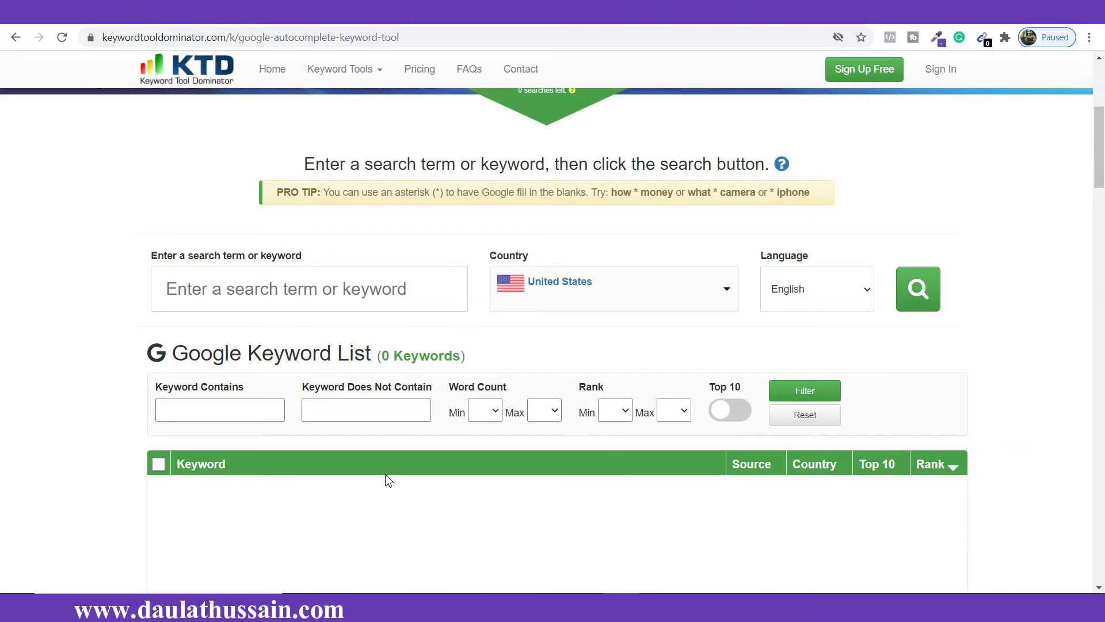
left_click(339, 293)
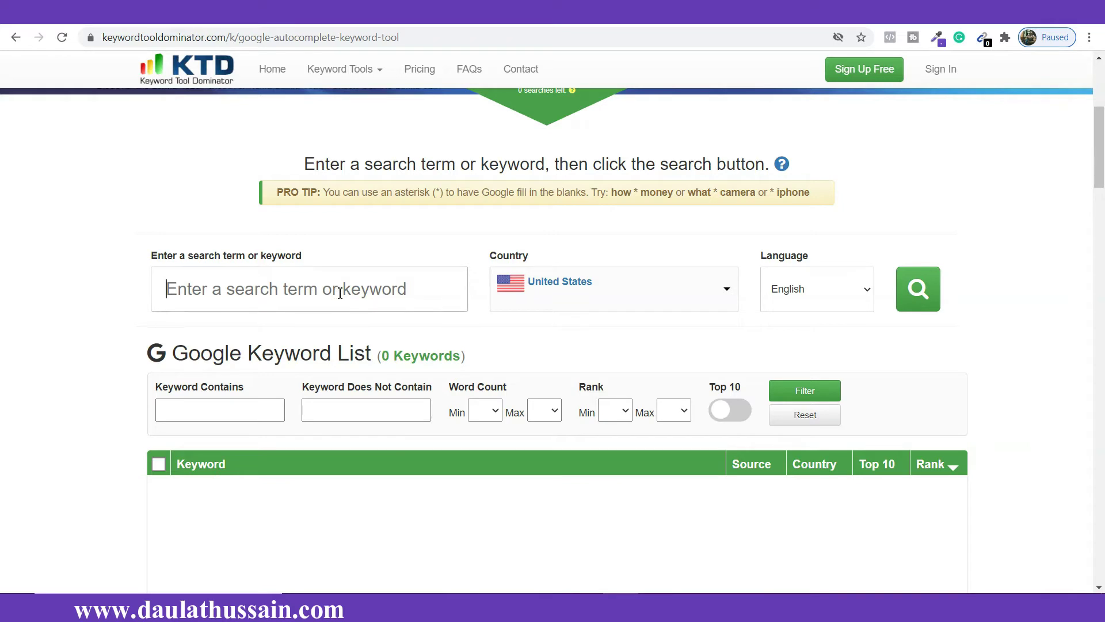
type("muscle gain diet pla")
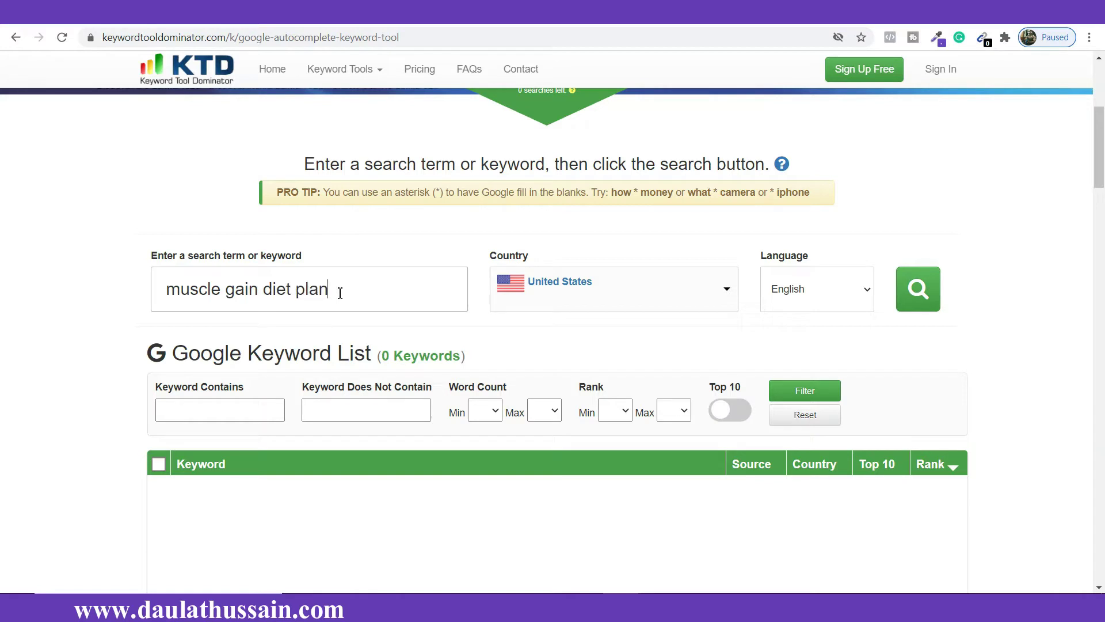
type("n")
Browse the countries available for the keyword search, keeping United States selected
left_click(609, 299)
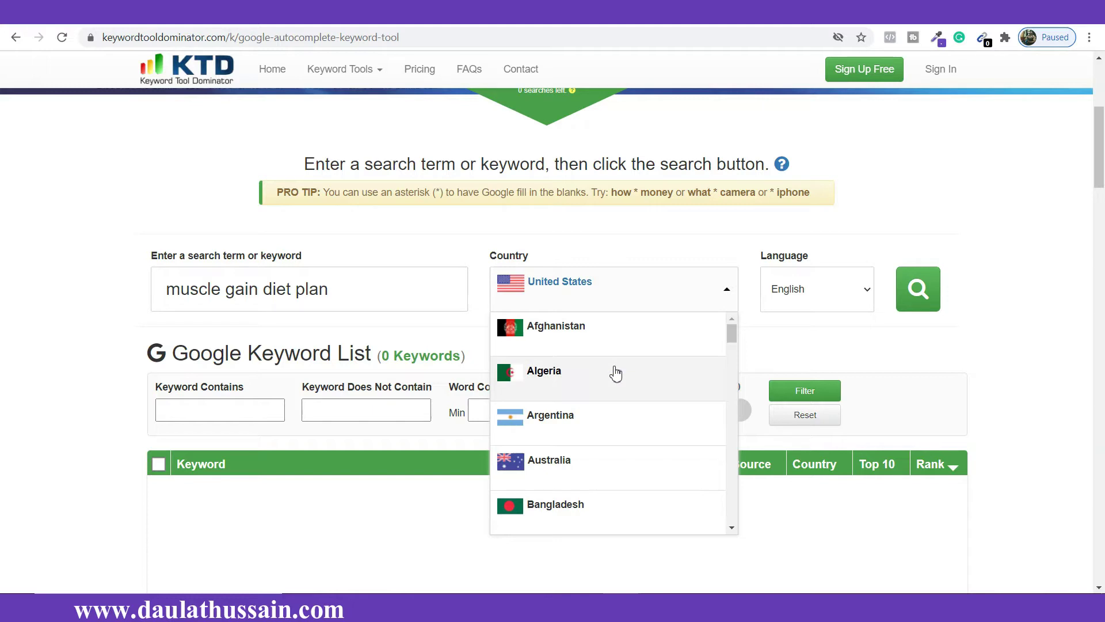
scroll(615, 373, "down", 1)
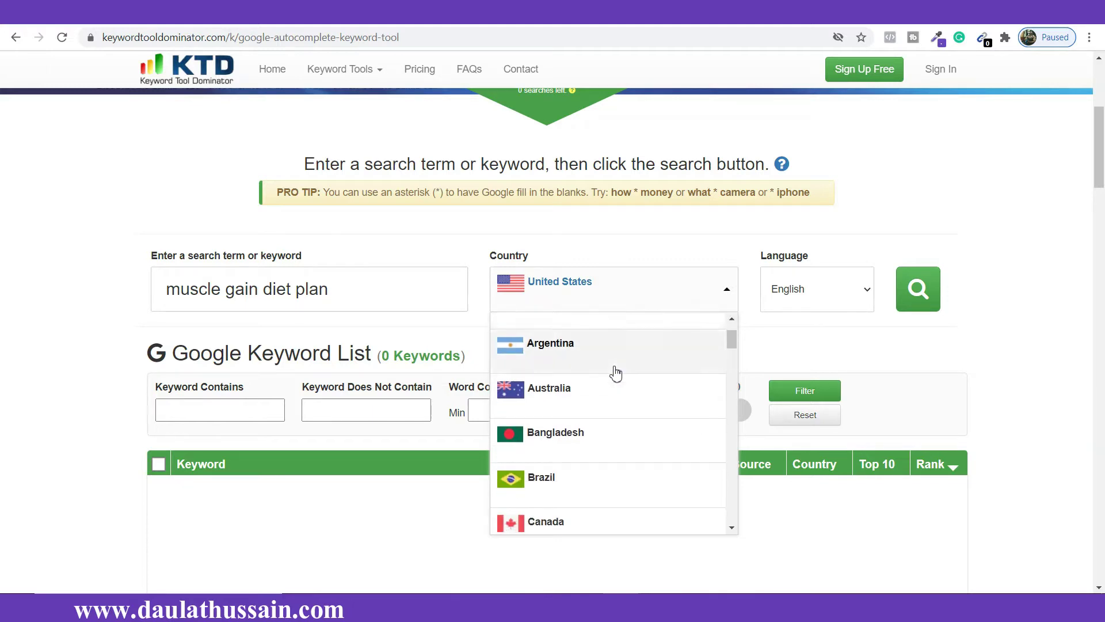
scroll(615, 373, "down", 5)
scroll(615, 373, "down", 4)
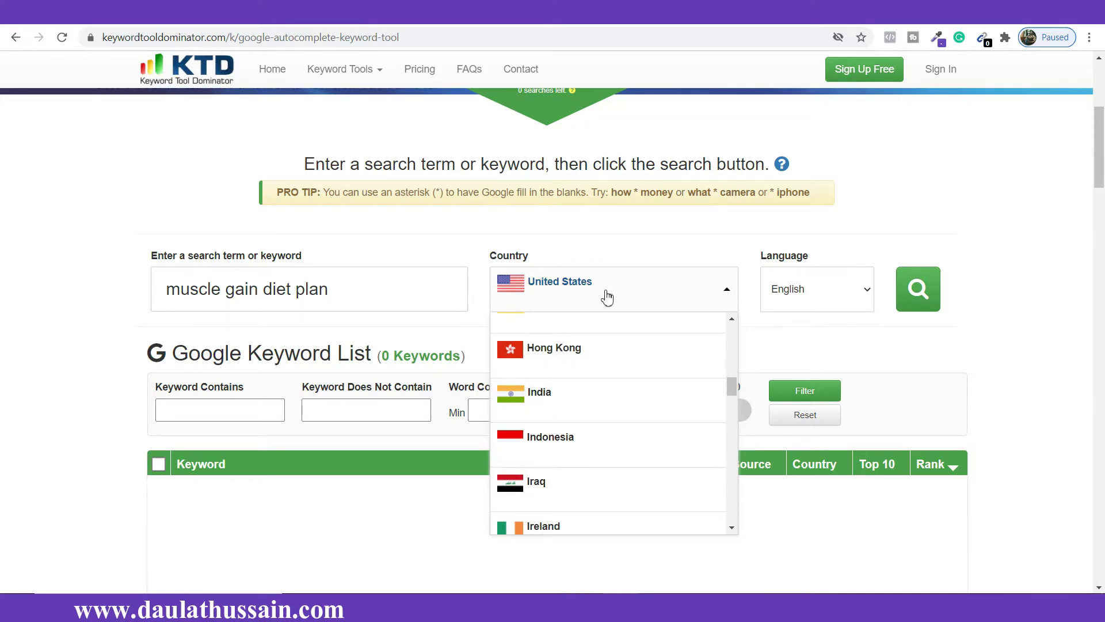
left_click(635, 296)
Browse the languages available for the keyword search, keeping English selected
left_click(856, 303)
scroll(783, 362, "down", 20)
scroll(810, 473, "up", 1)
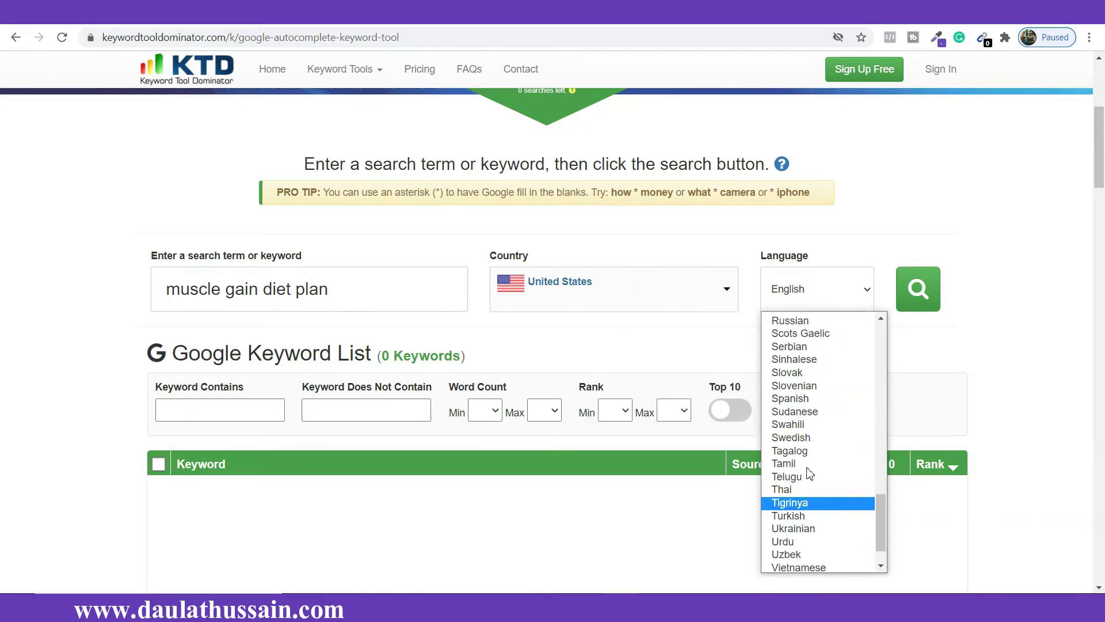
scroll(810, 473, "up", 20)
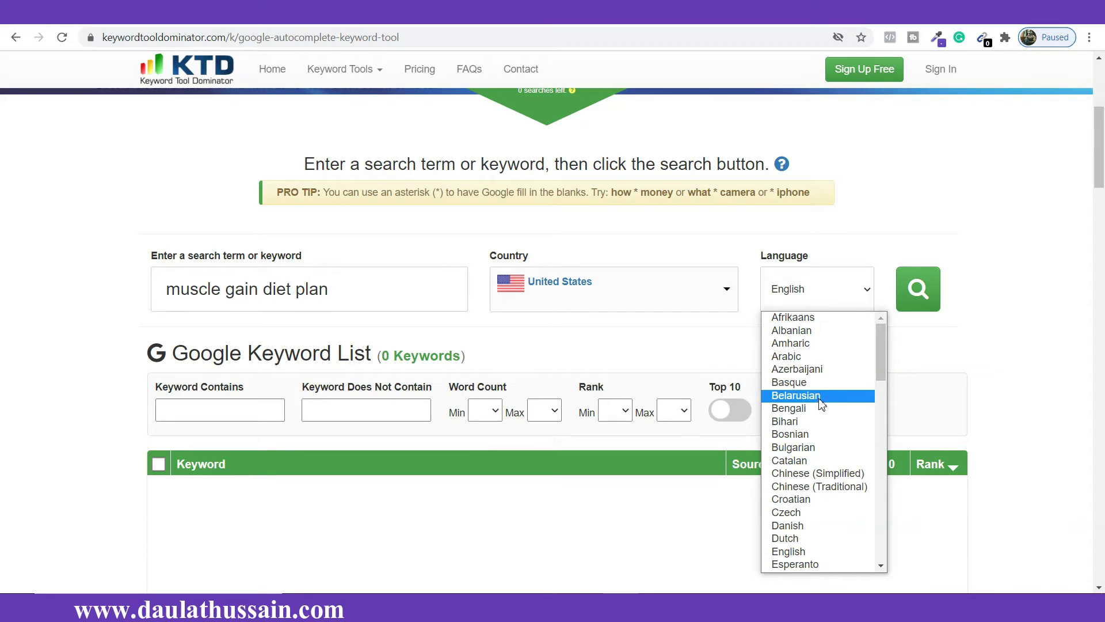
scroll(821, 403, "down", 10)
scroll(821, 403, "up", 11)
left_click(163, 318)
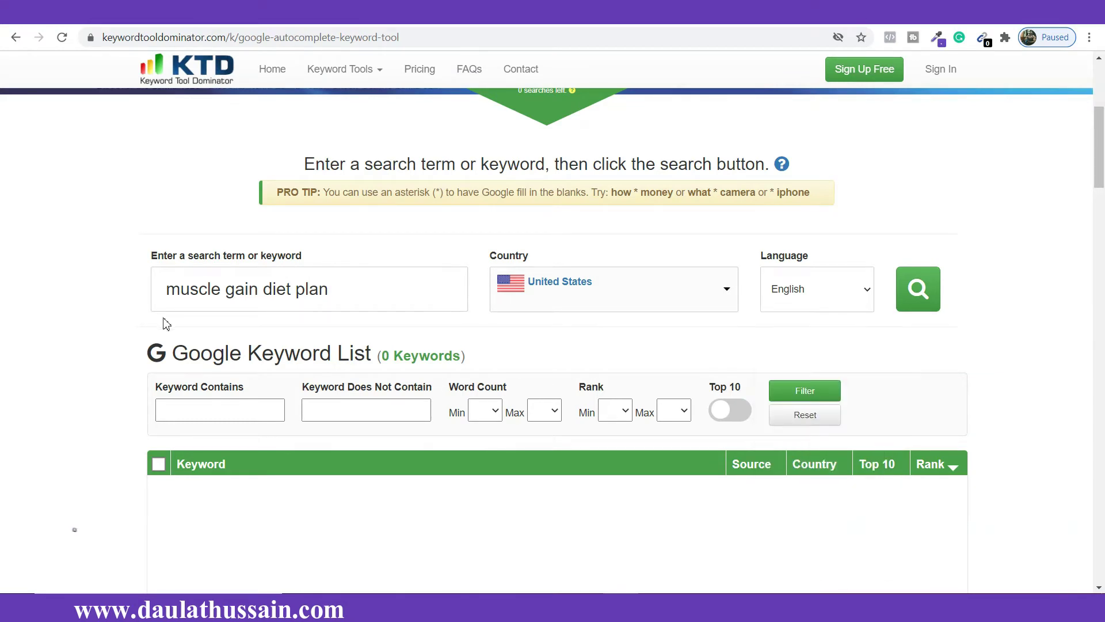
Run the Google keyword search for "muscle gain diet plan" and skim the generated keyword list
left_click(932, 298)
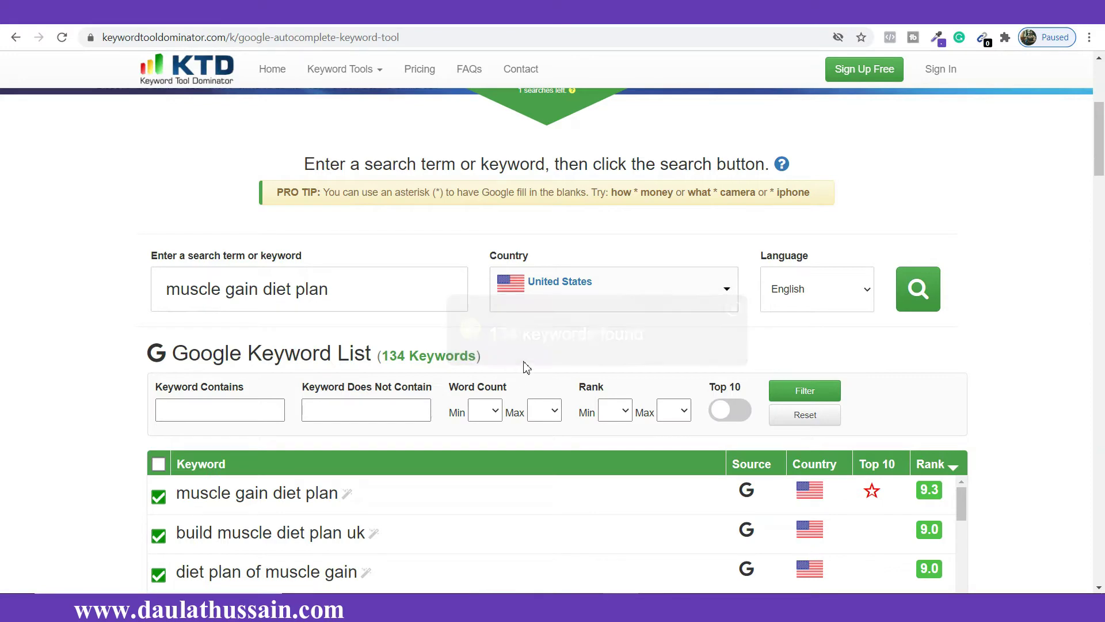
scroll(555, 364, "down", 1)
scroll(555, 364, "down", 2)
scroll(484, 420, "down", 7)
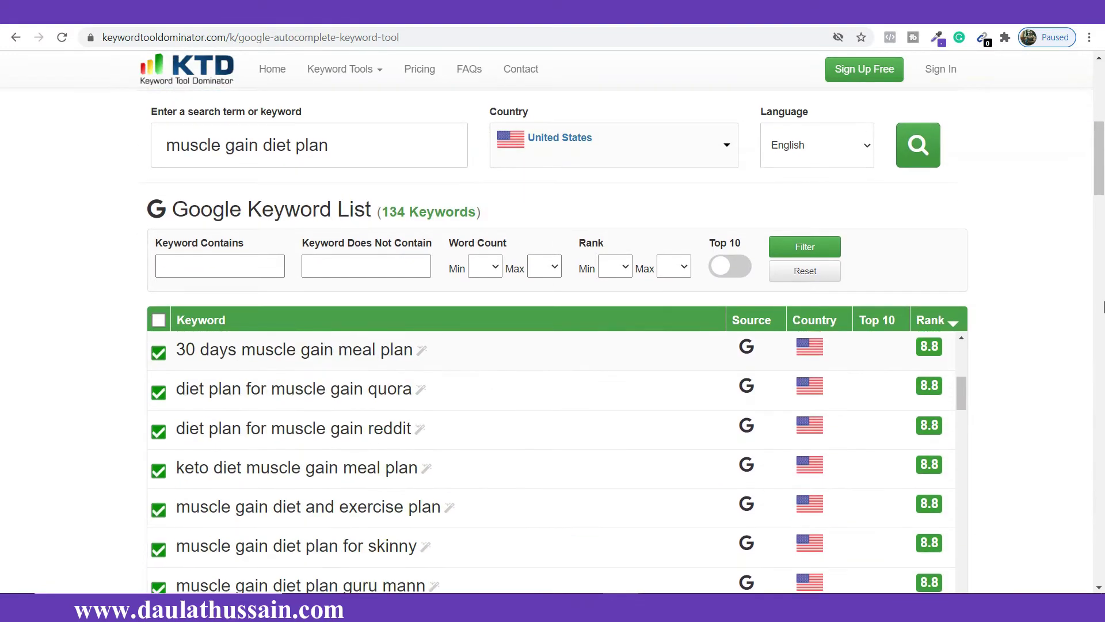
scroll(986, 303, "down", 5)
scroll(464, 286, "up", 7)
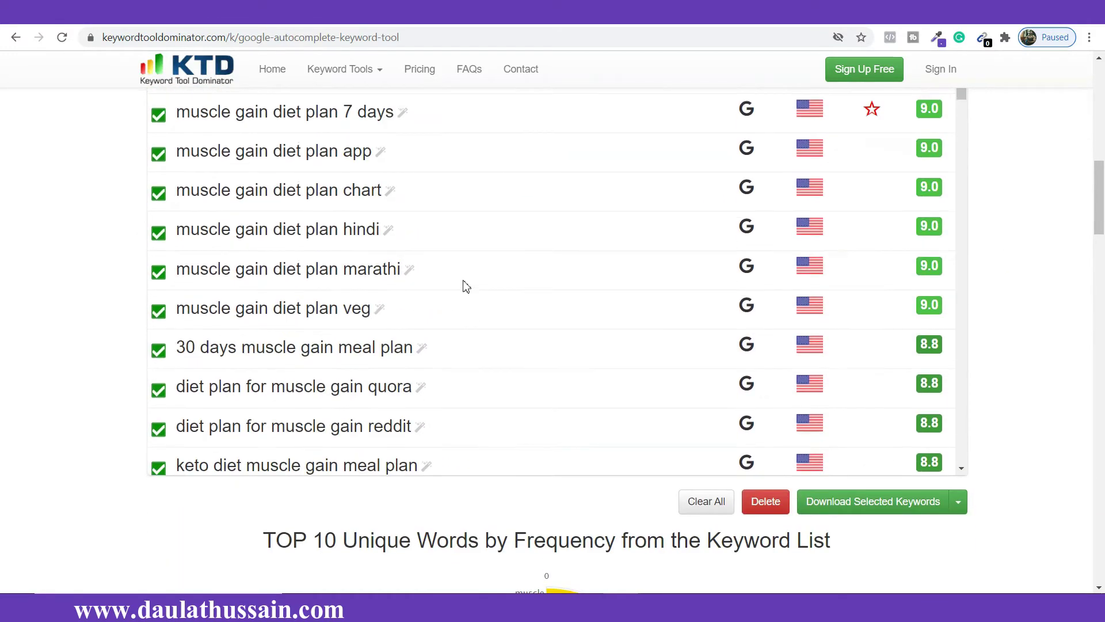
scroll(104, 310, "up", 4)
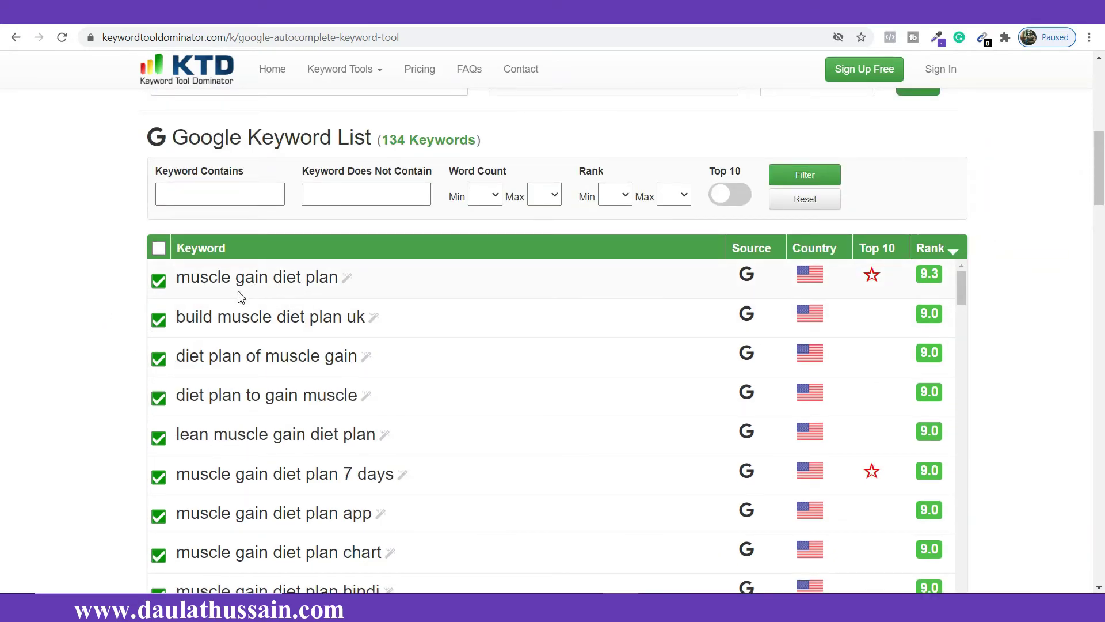
scroll(20, 150, "up", 1)
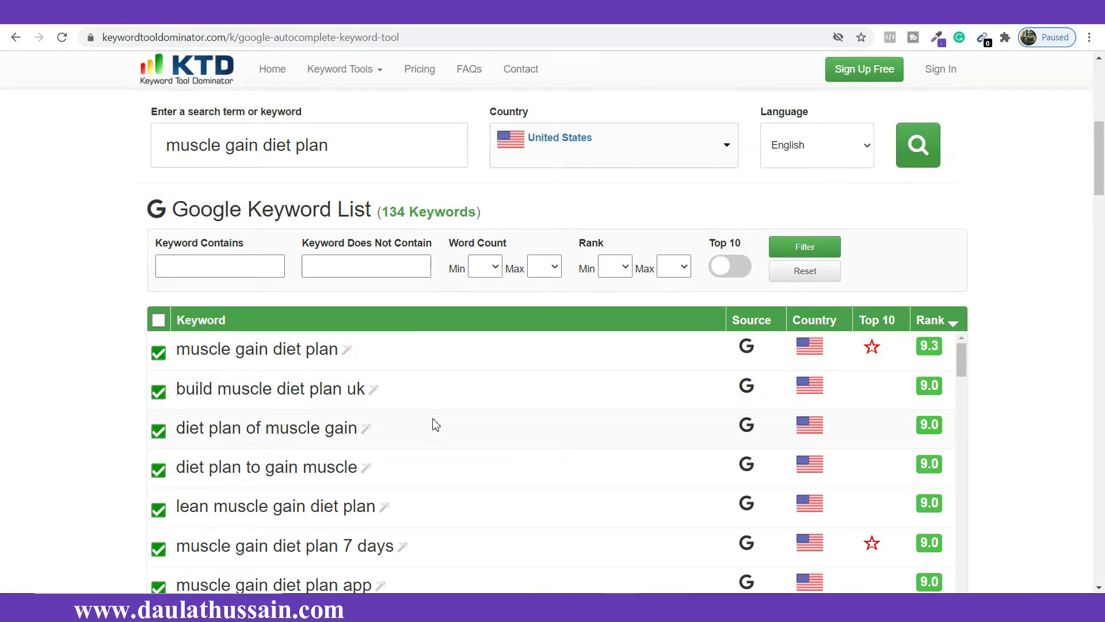
Examine the long-tail keyword suggestions further down the Google keyword list and return to its beginning
scroll(121, 436, "down", 1)
scroll(118, 432, "down", 1)
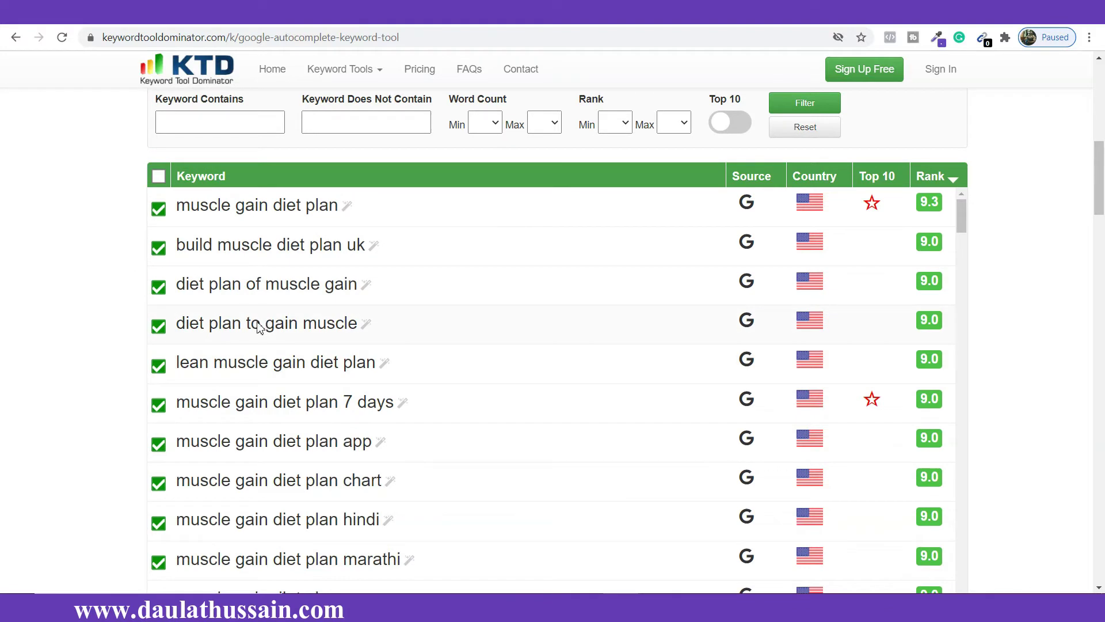
scroll(345, 371, "down", 5)
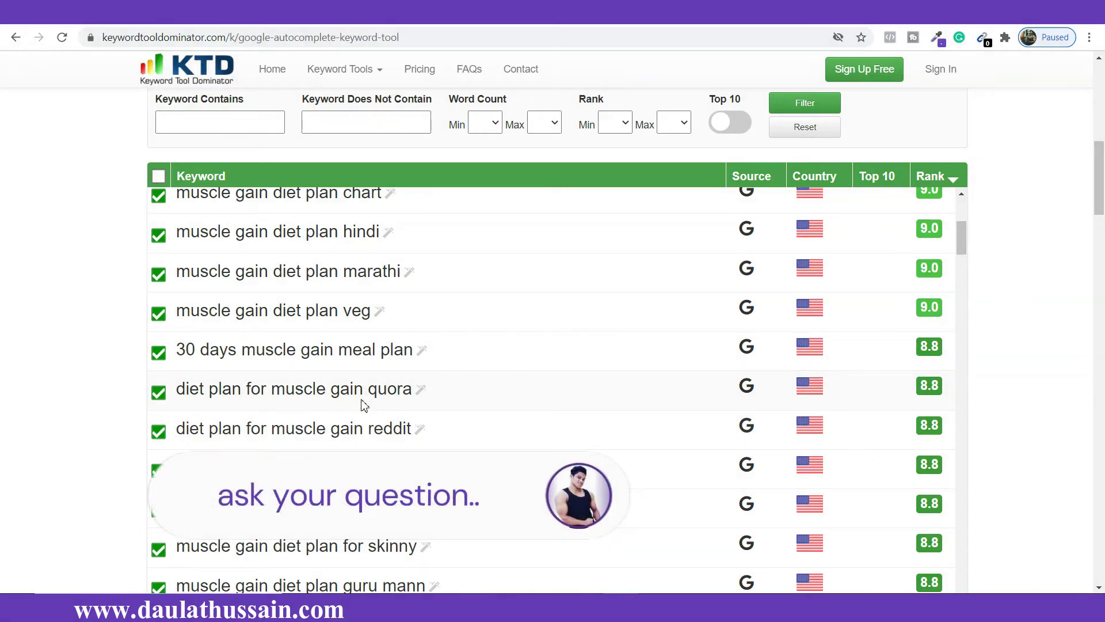
scroll(541, 366, "down", 5)
scroll(419, 425, "up", 5)
scroll(348, 431, "up", 5)
scroll(346, 403, "down", 9)
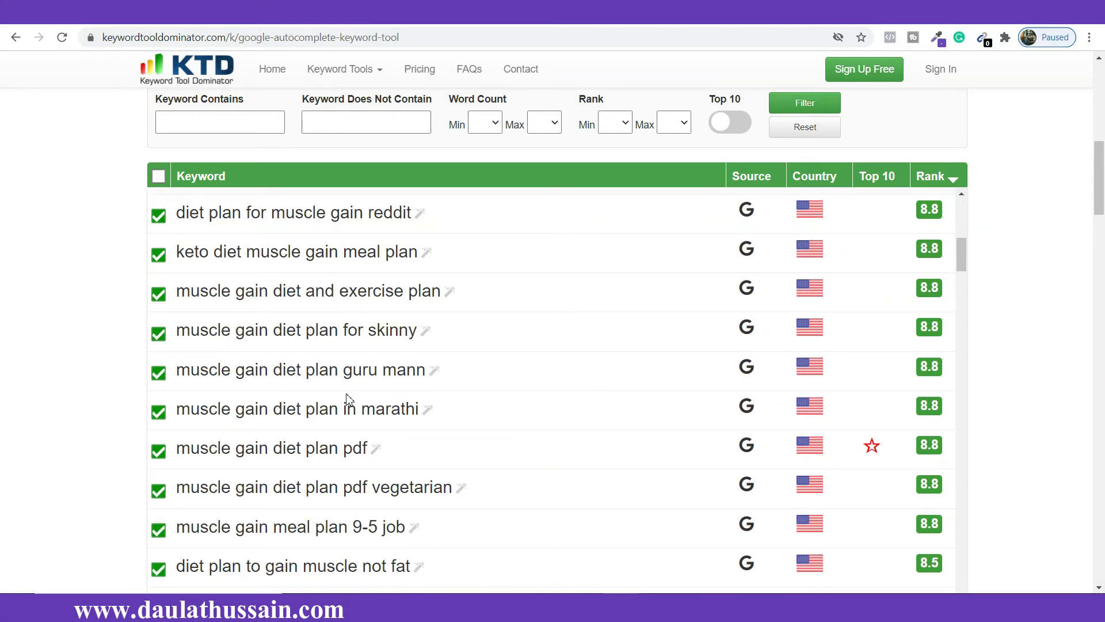
scroll(348, 400, "up", 10)
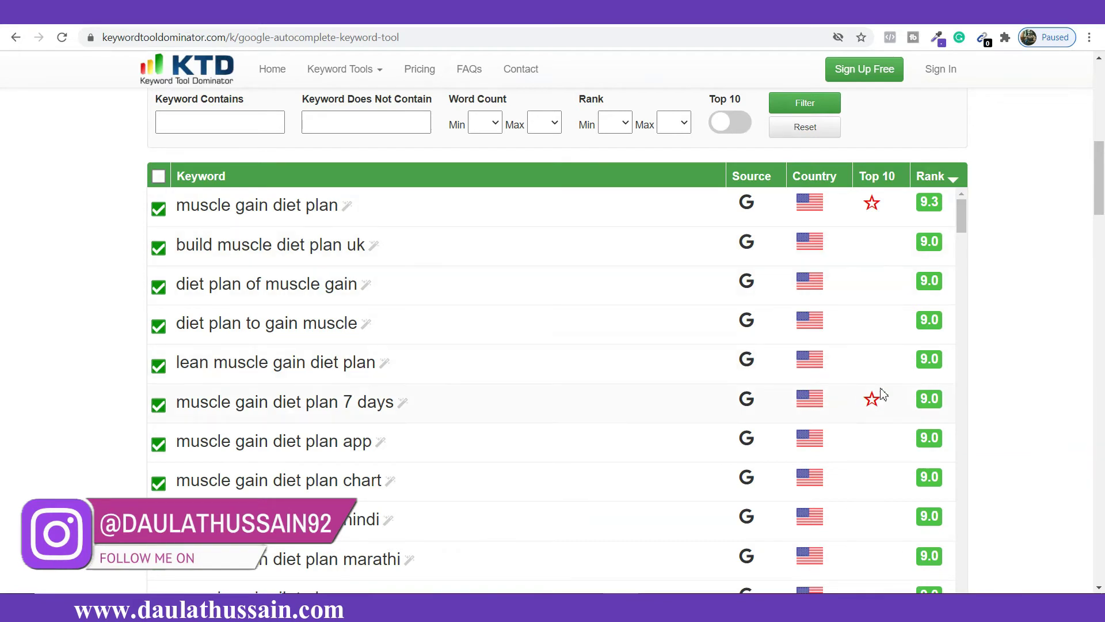
Compare the Top 10 stars and Rank scores of the keywords in the Google keyword list
scroll(887, 351, "down", 1)
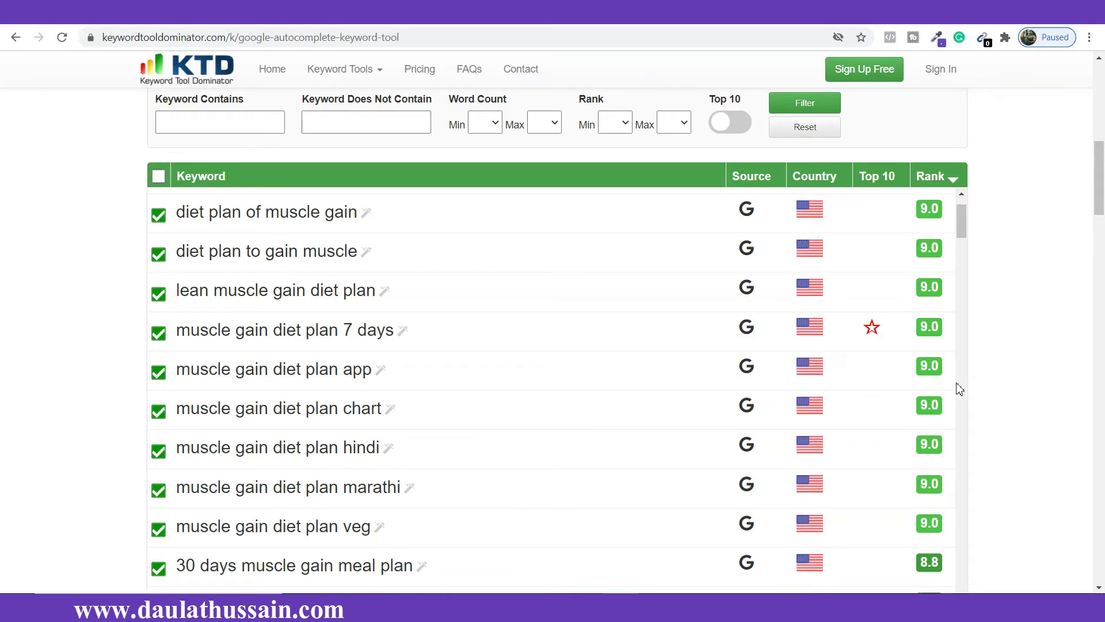
scroll(881, 360, "up", 1)
scroll(871, 311, "down", 1)
scroll(878, 253, "up", 1)
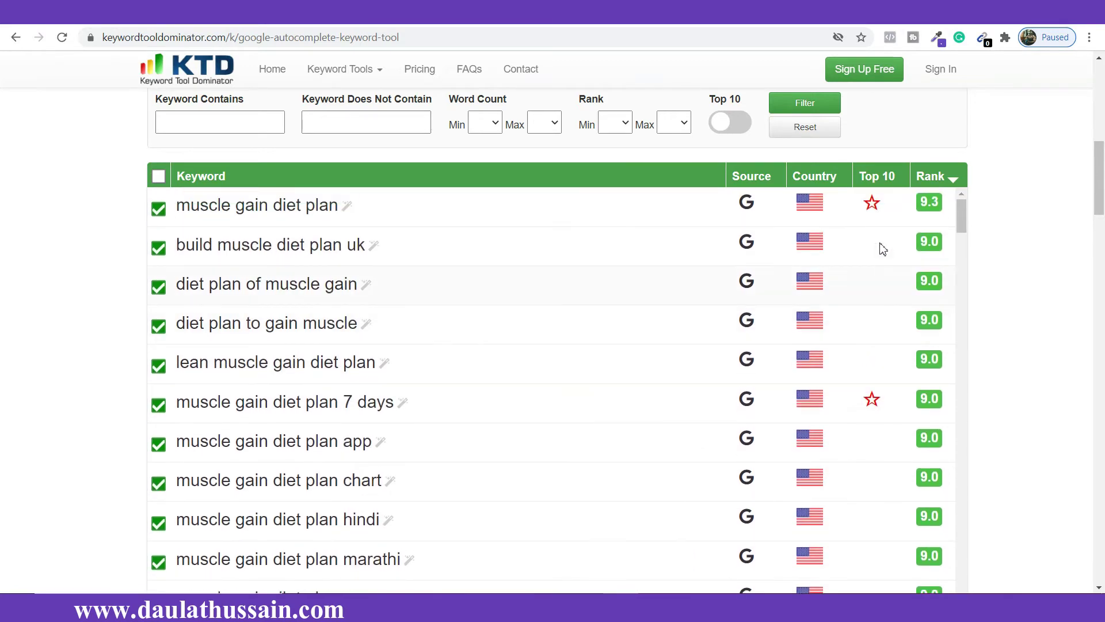
scroll(885, 251, "down", 3)
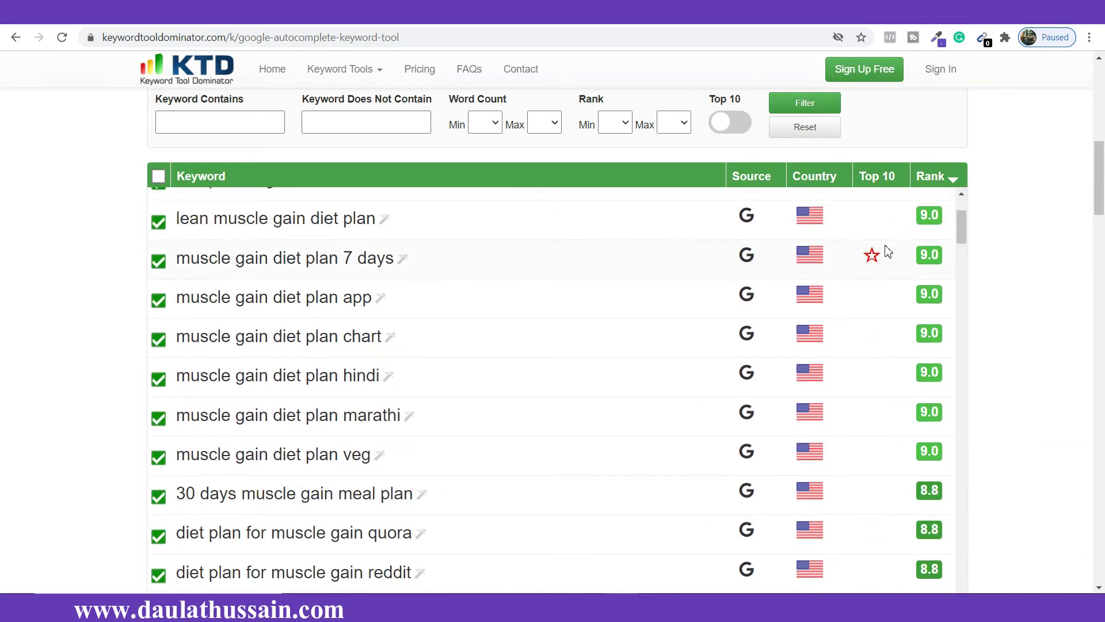
scroll(875, 234, "up", 3)
scroll(918, 395, "down", 5)
scroll(921, 401, "down", 3)
scroll(469, 498, "up", 8)
scroll(414, 508, "down", 2)
scroll(414, 508, "up", 3)
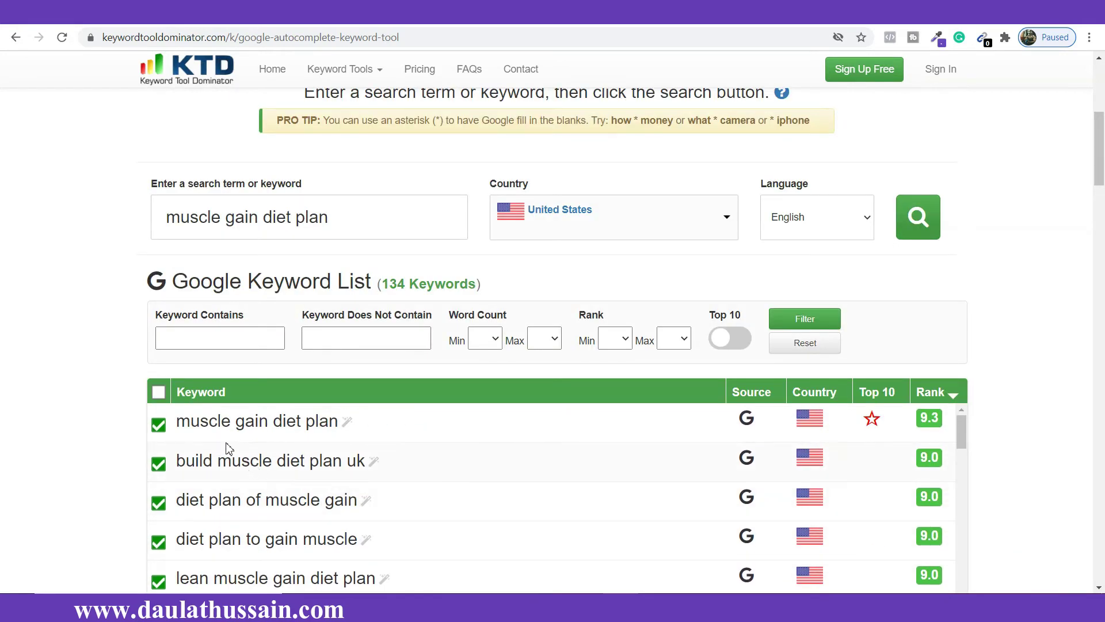
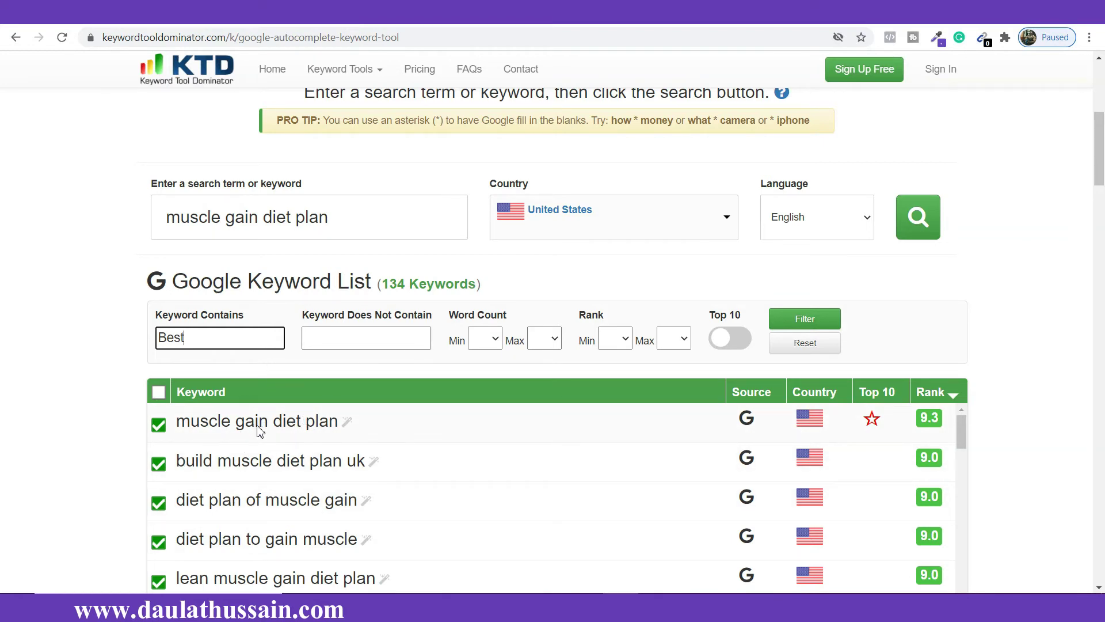
Inspect the exclusion field and the minimum and maximum choices of the Word Count and Rank filters
left_click(307, 337)
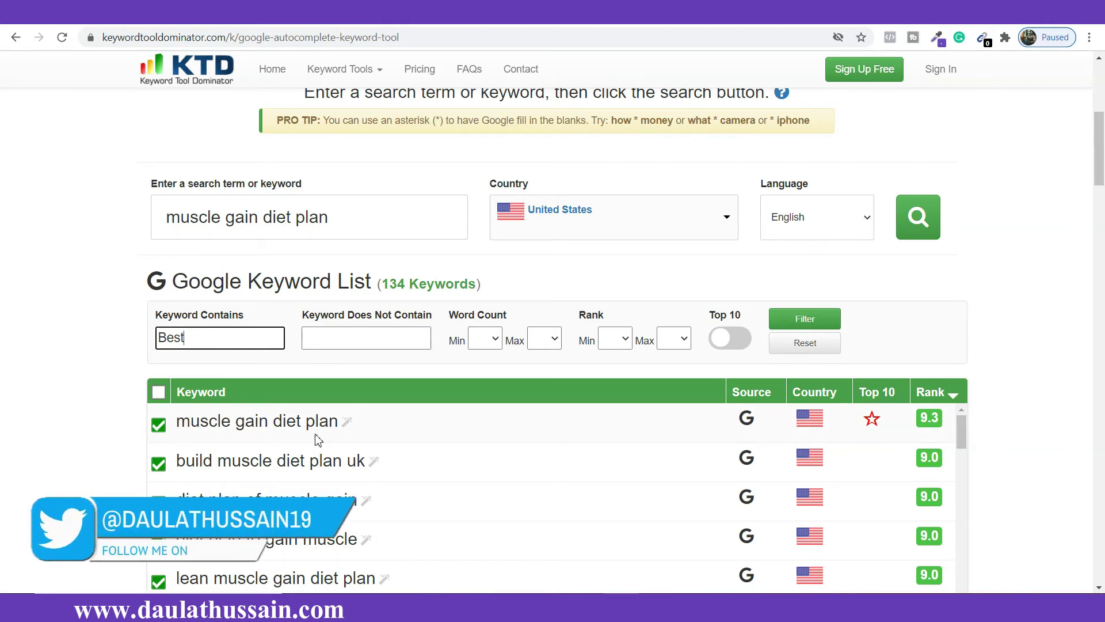
left_click(492, 340)
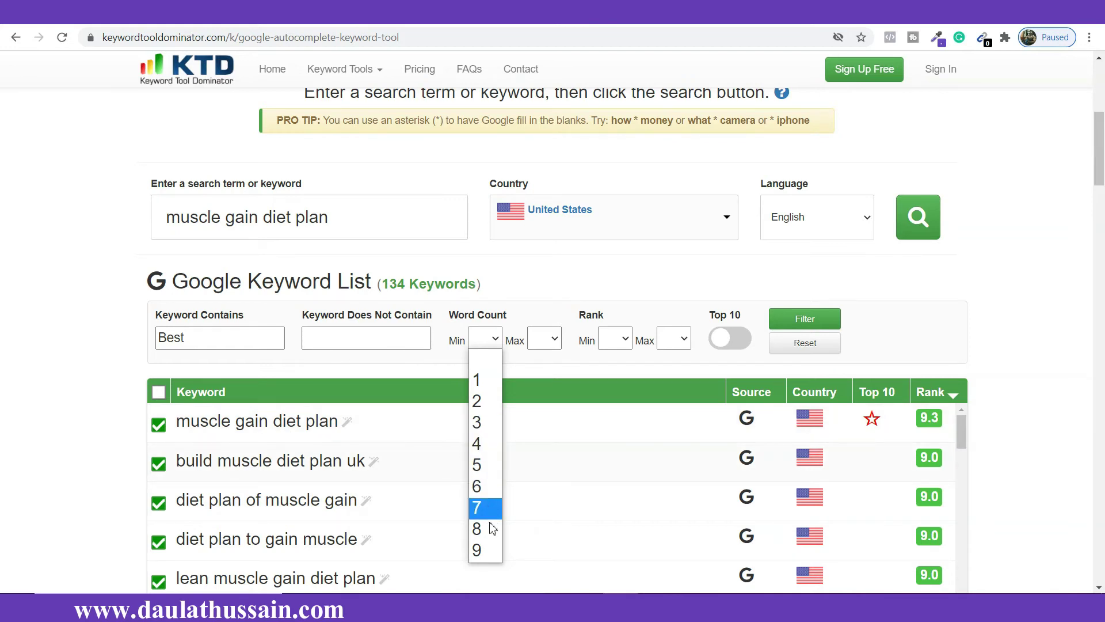
left_click(554, 340)
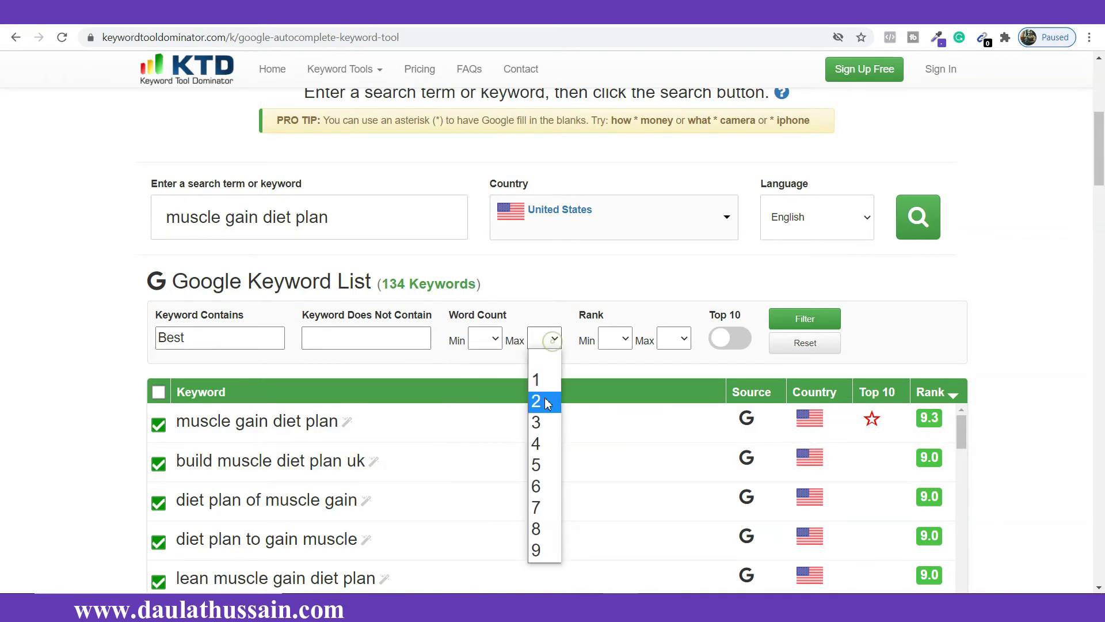
left_click(630, 339)
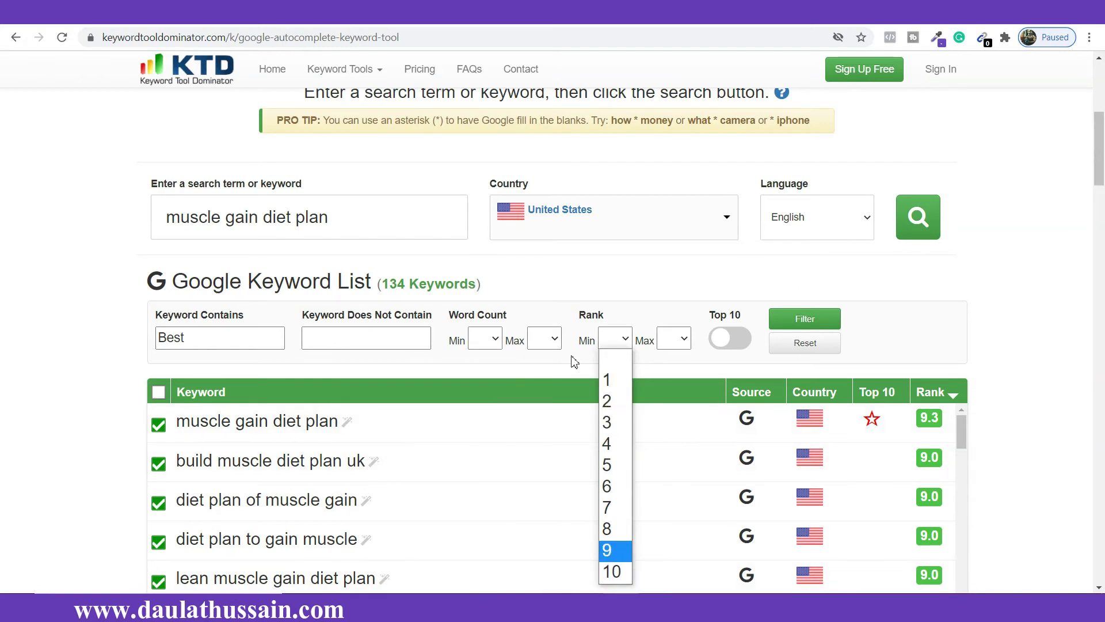
left_click(672, 337)
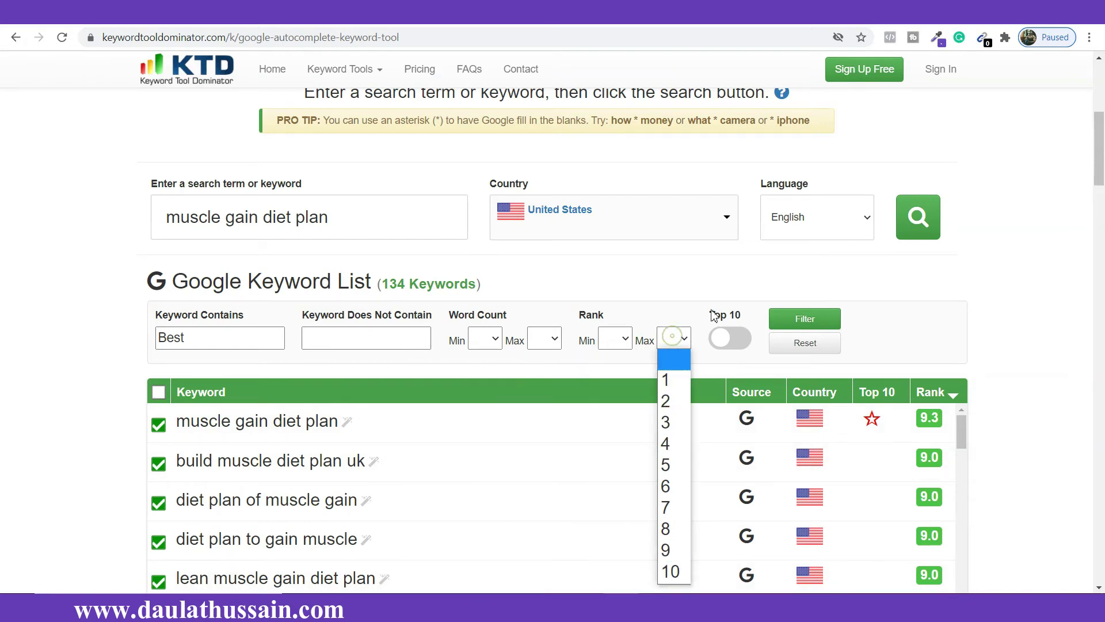
Filter the Google keyword list to keywords containing "Best", leaving the Top 10 restriction switched off
left_click(731, 339)
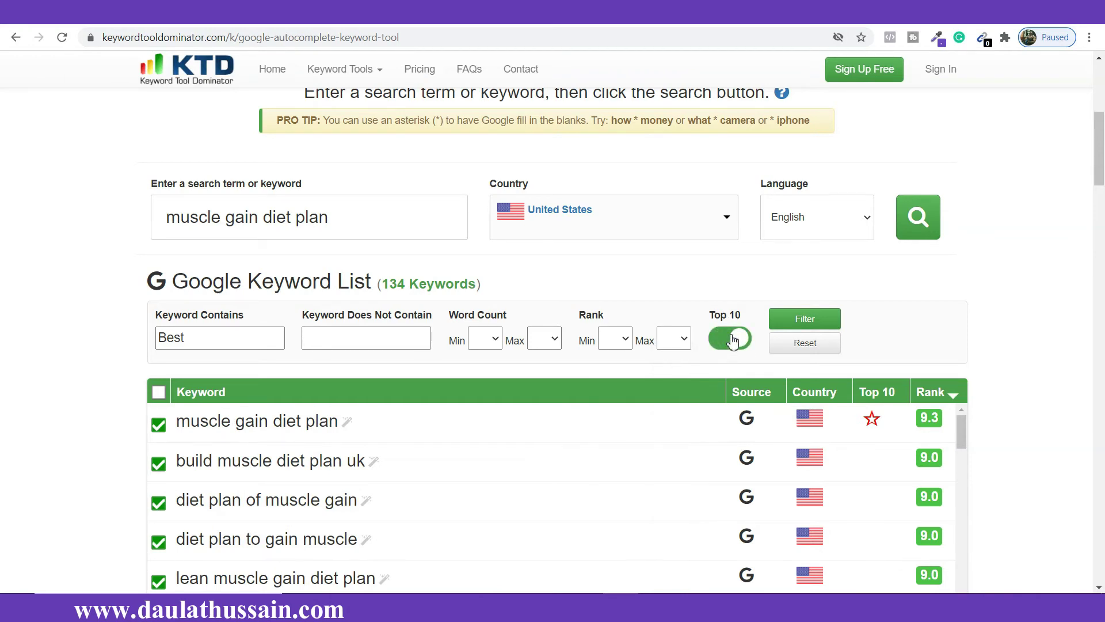
left_click(731, 339)
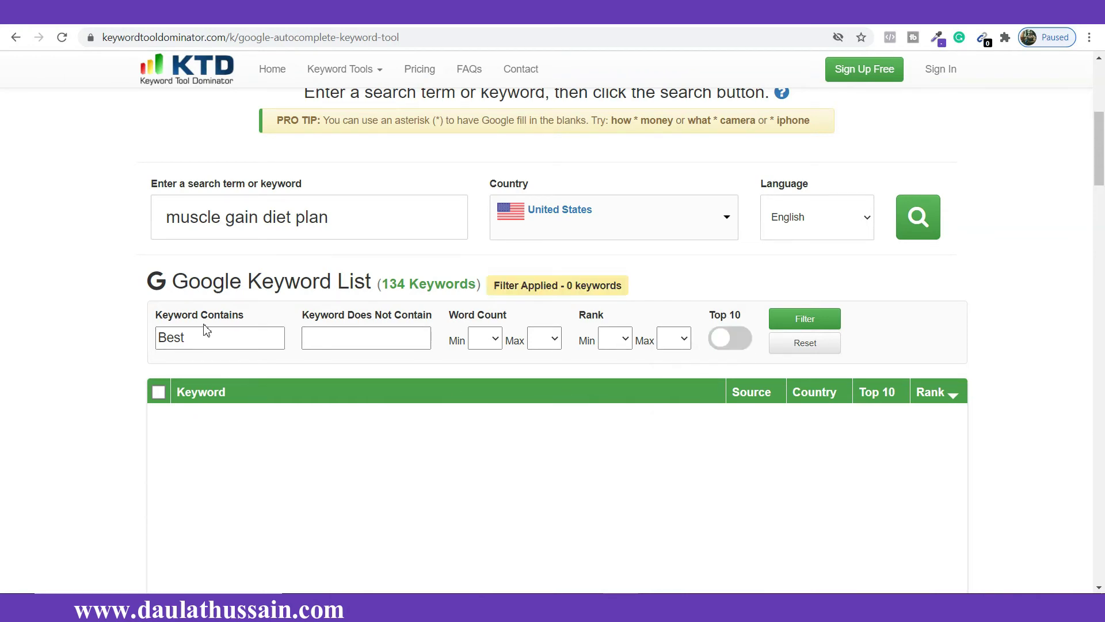
left_click(803, 319)
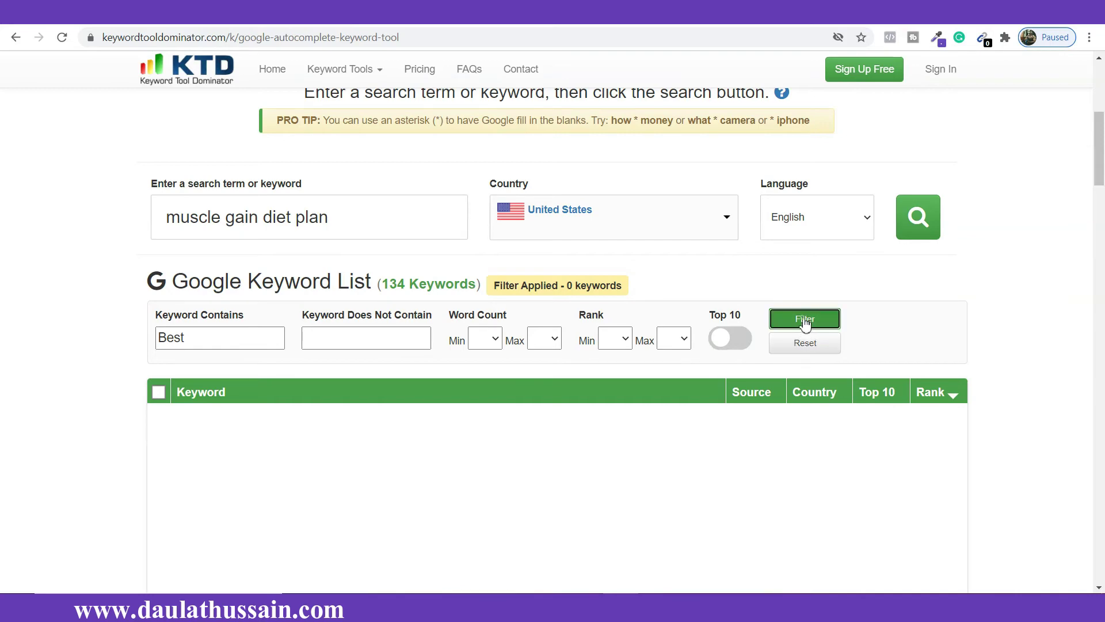
scroll(547, 417, "down", 1)
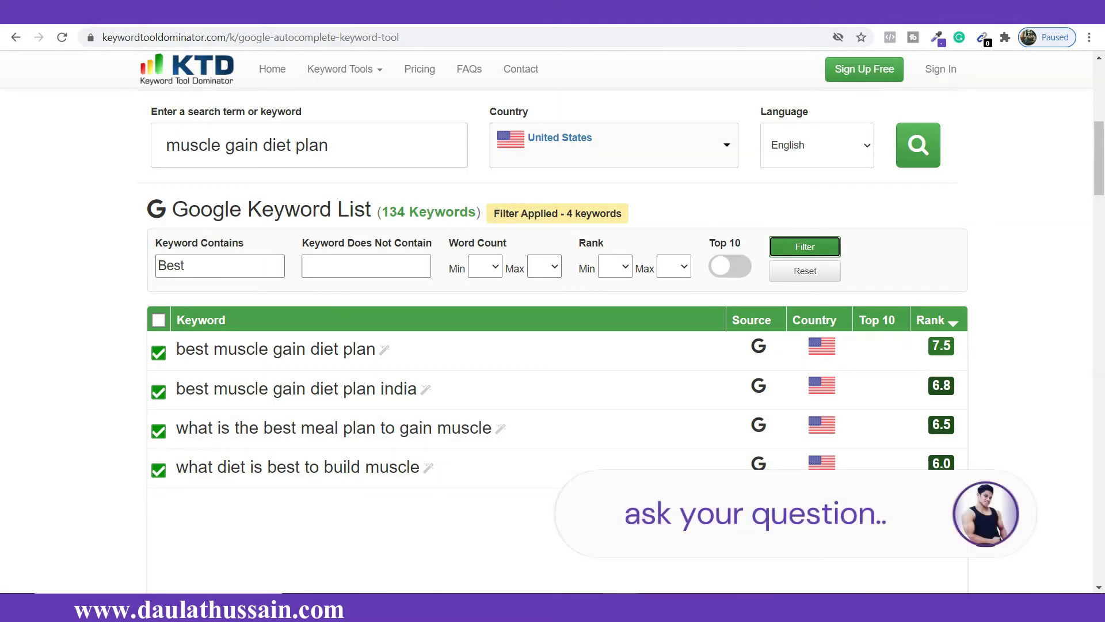
Review the filtered "Best" keywords and their ranks, along with the search settings and the free-version introduction of the Google Keyword Tool page
scroll(500, 479, "up", 6)
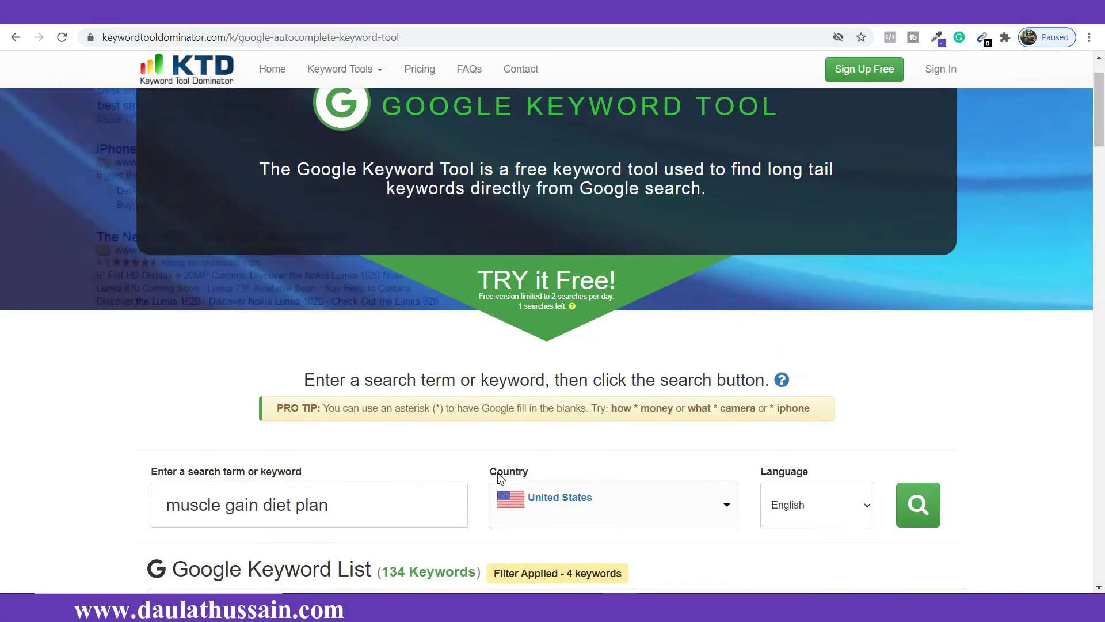
scroll(780, 404, "up", 1)
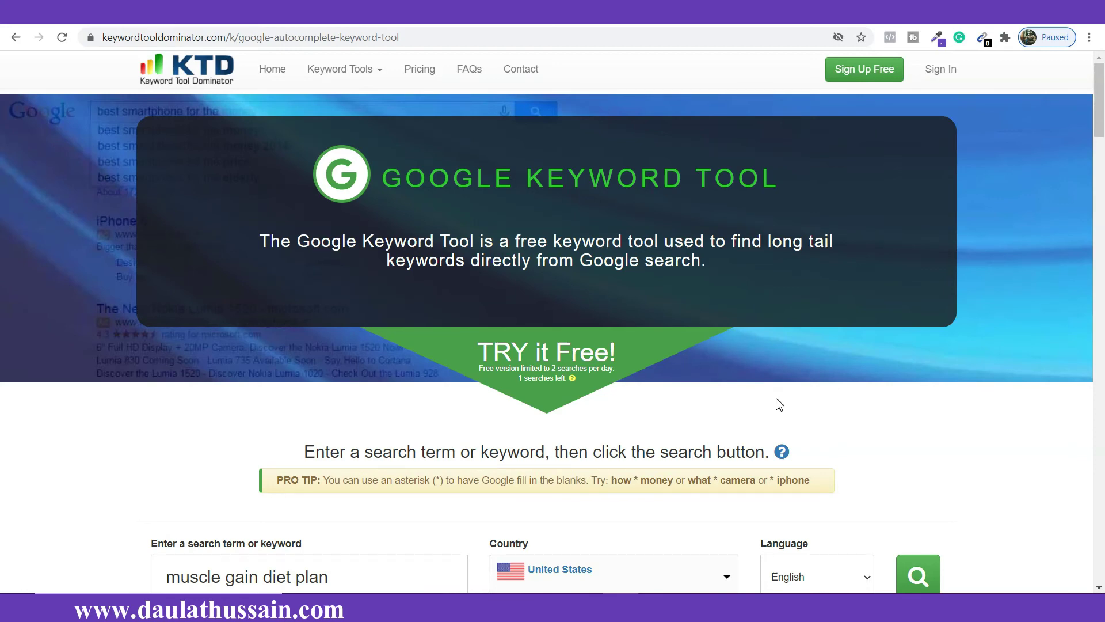
scroll(779, 404, "down", 10)
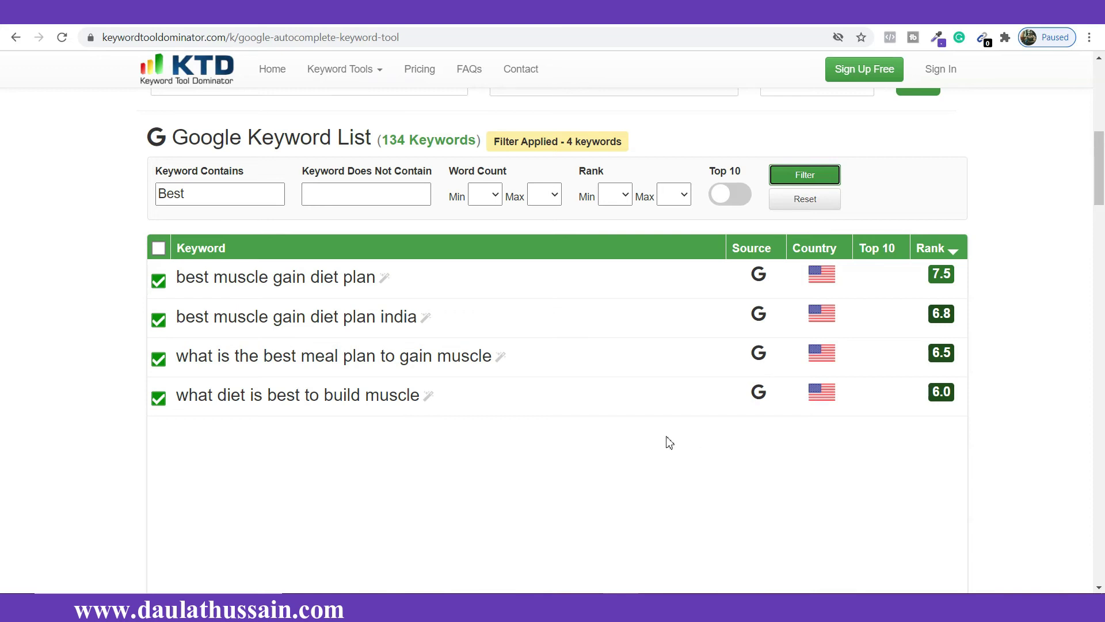
scroll(662, 442, "up", 3)
scroll(468, 368, "down", 3)
scroll(576, 340, "up", 5)
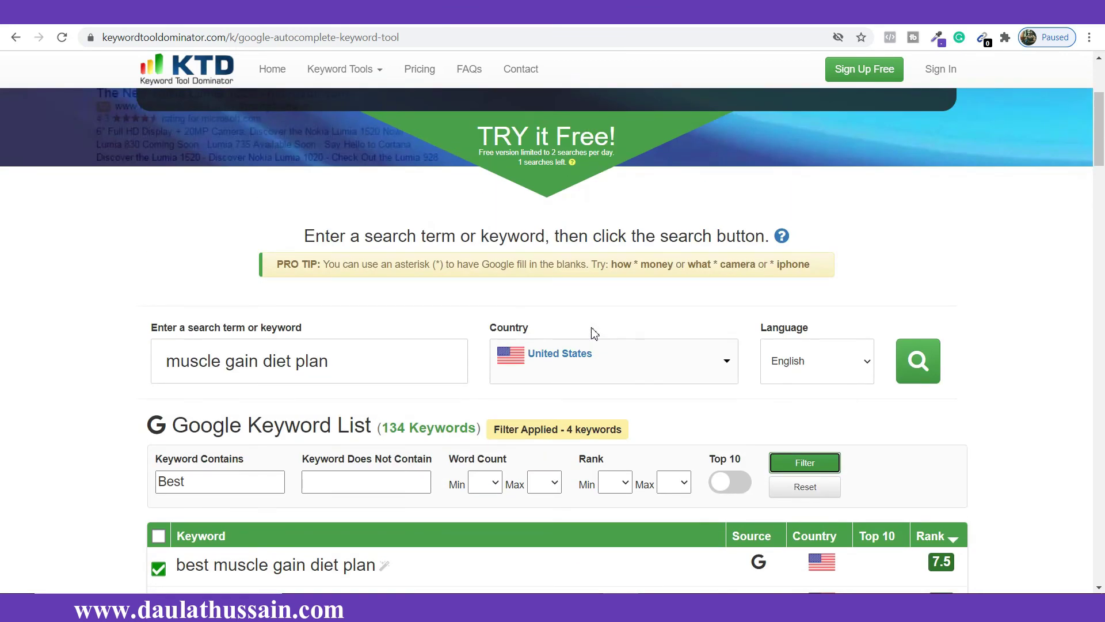
scroll(595, 333, "down", 3)
scroll(595, 333, "down", 1)
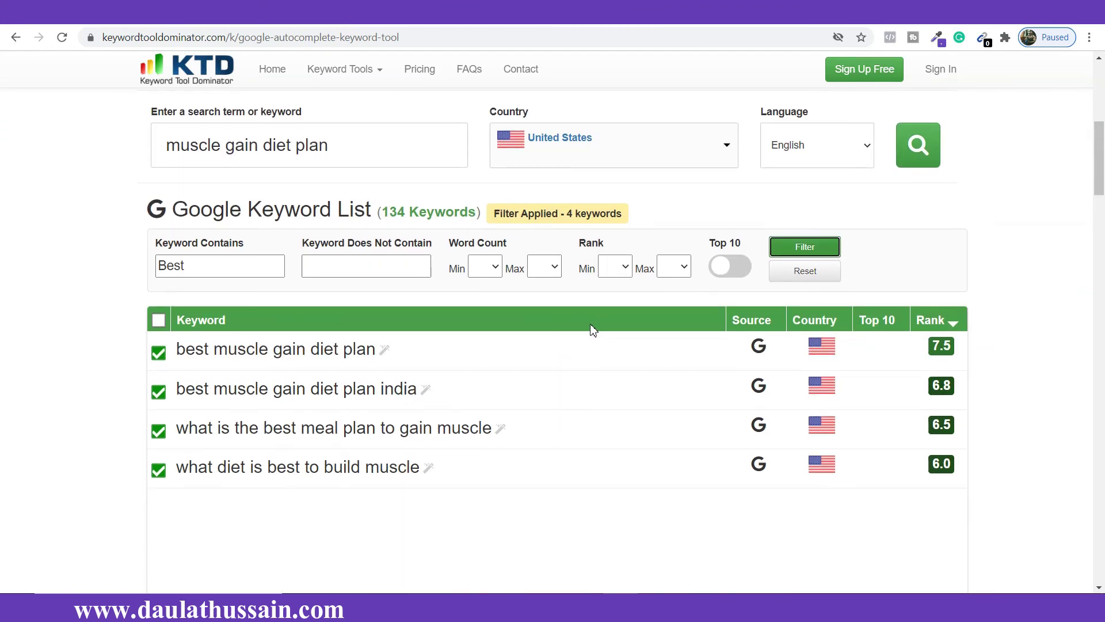
scroll(591, 328, "up", 6)
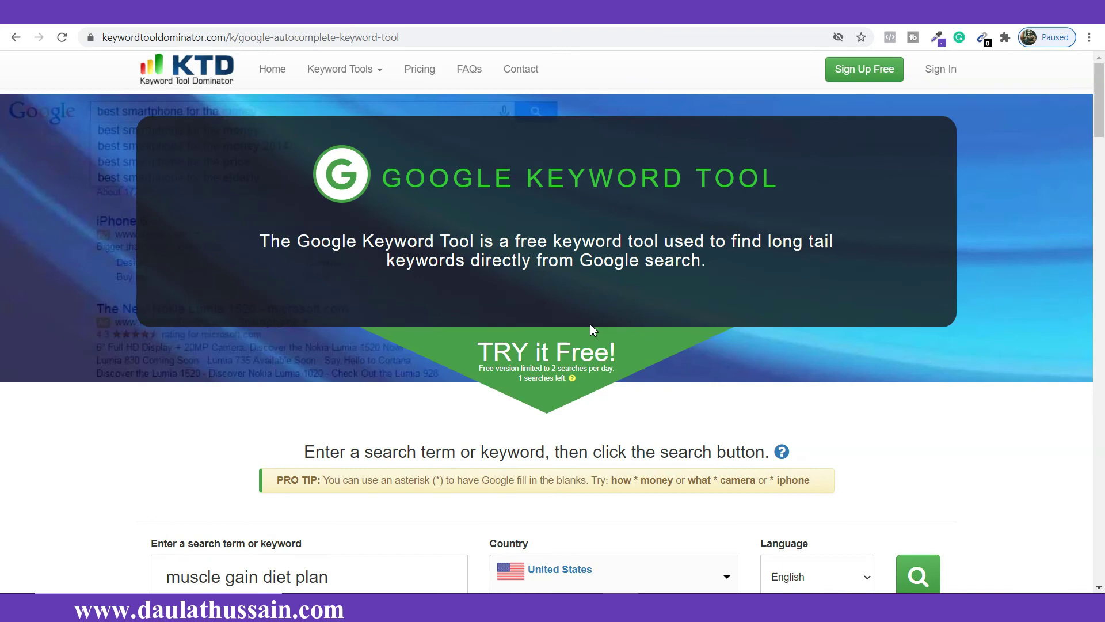
scroll(591, 326, "down", 1)
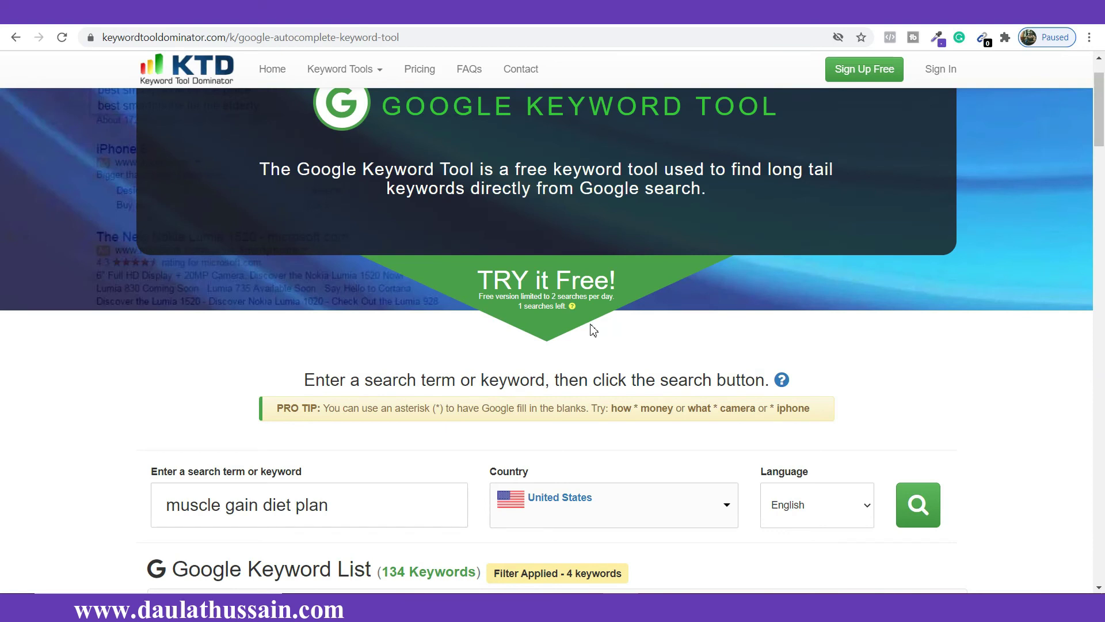
scroll(593, 329, "up", 1)
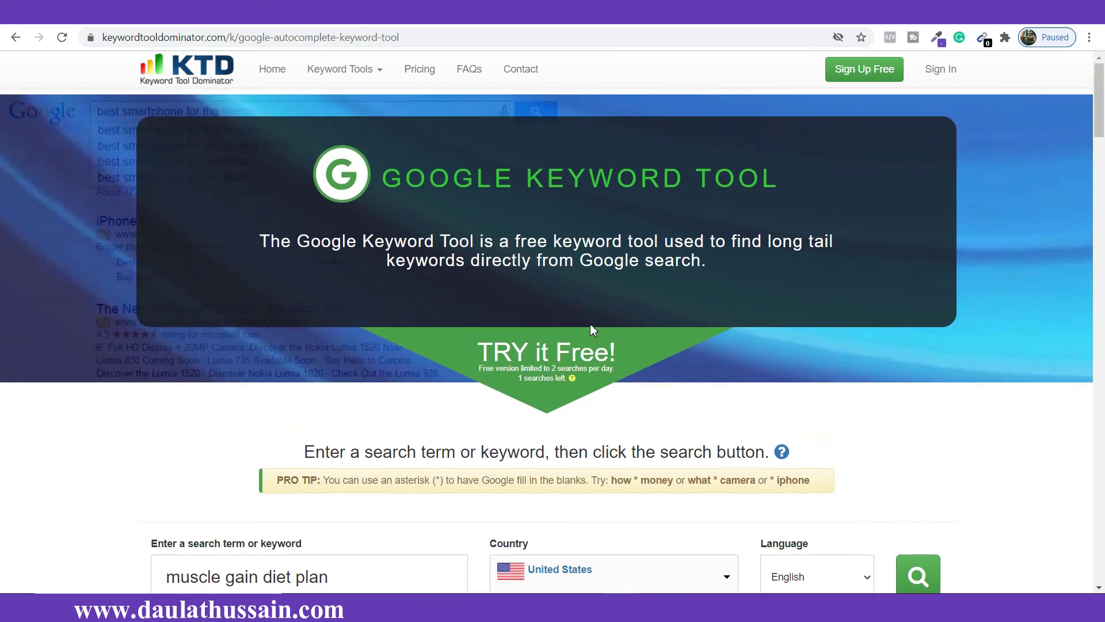